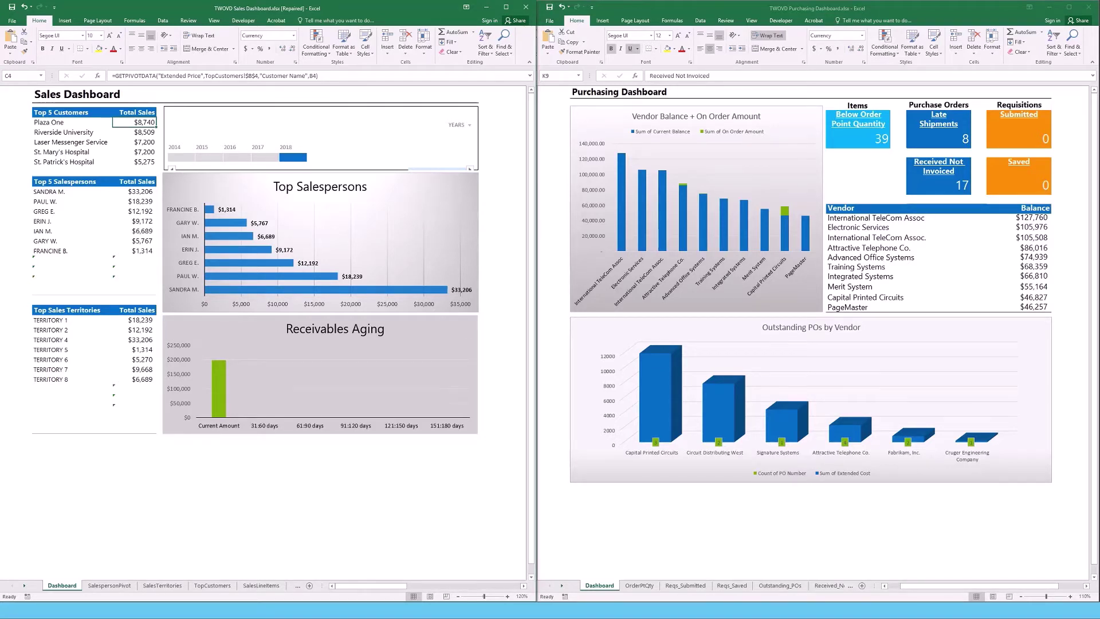
Step: Filter the Sales Dashboard timeline to 2017 Q2, then show the Purchasing workbook's Received_Not_Invoiced sheet
click(265, 157)
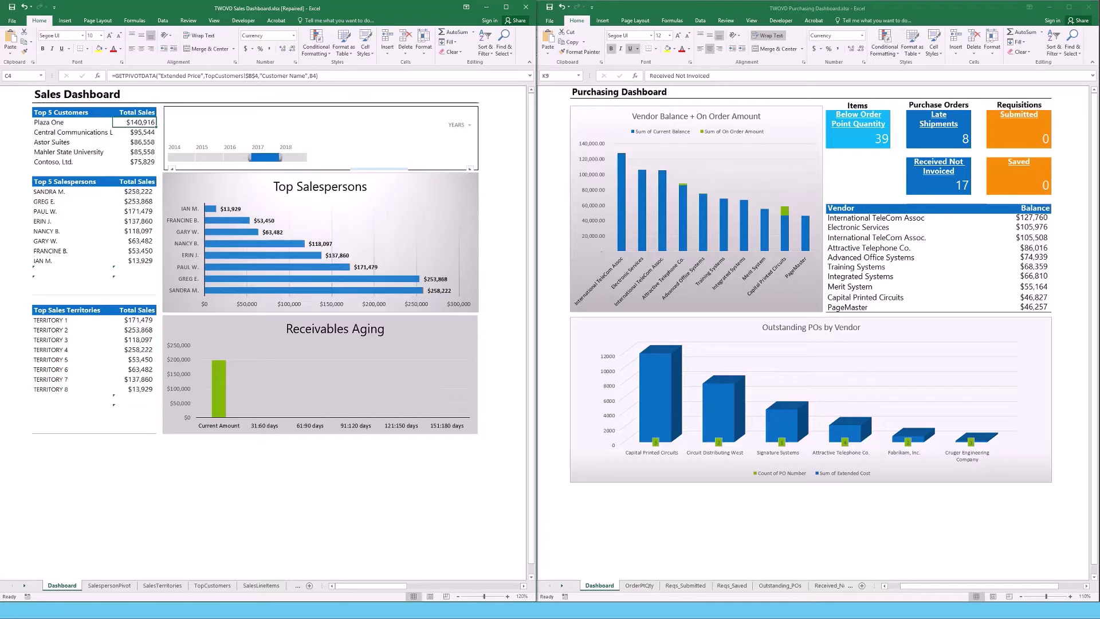
click(459, 124)
click(467, 145)
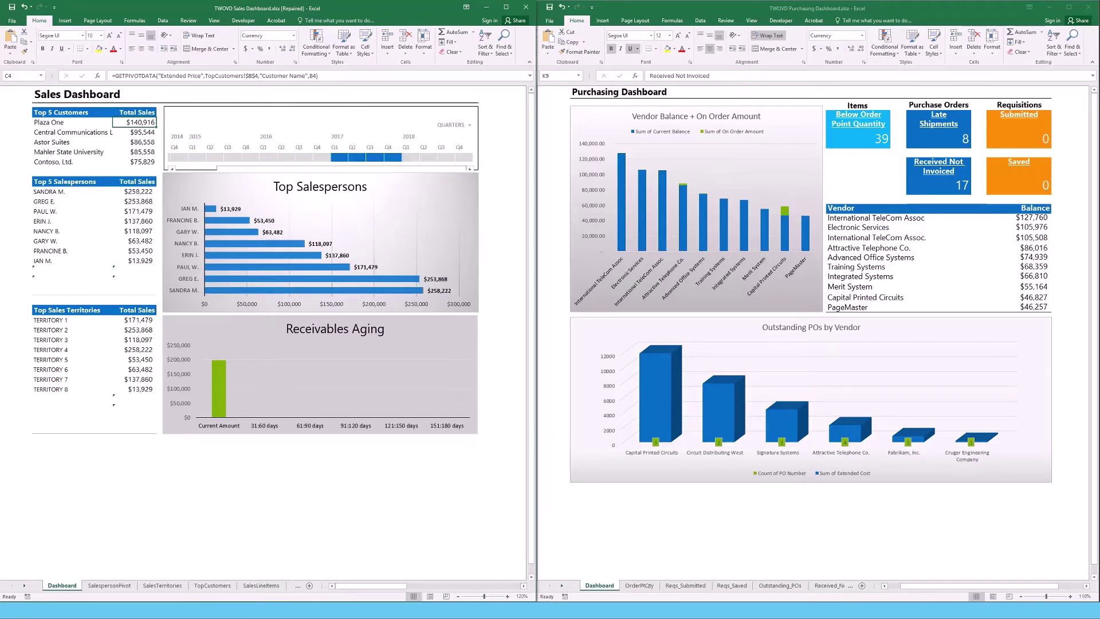
click(340, 157)
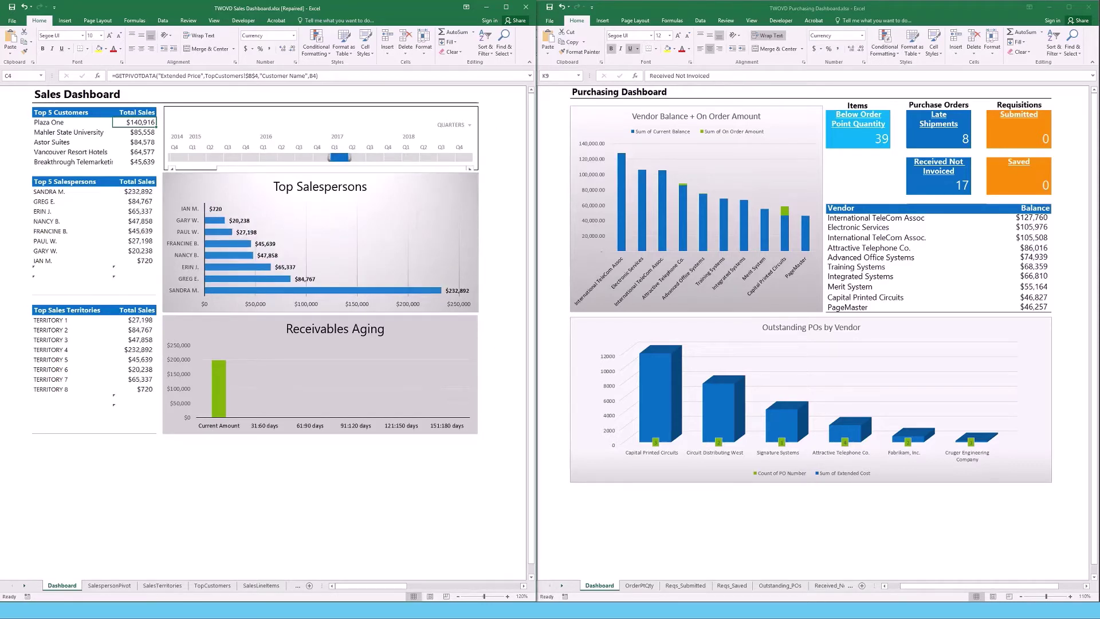
click(357, 157)
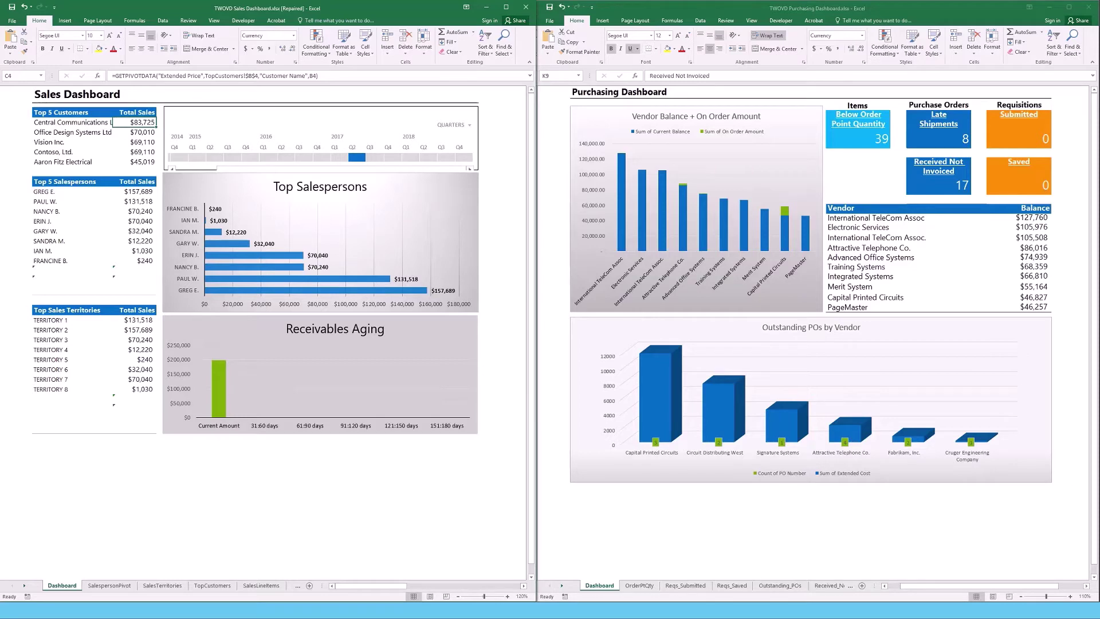
key(alt+Tab)
click(951, 171)
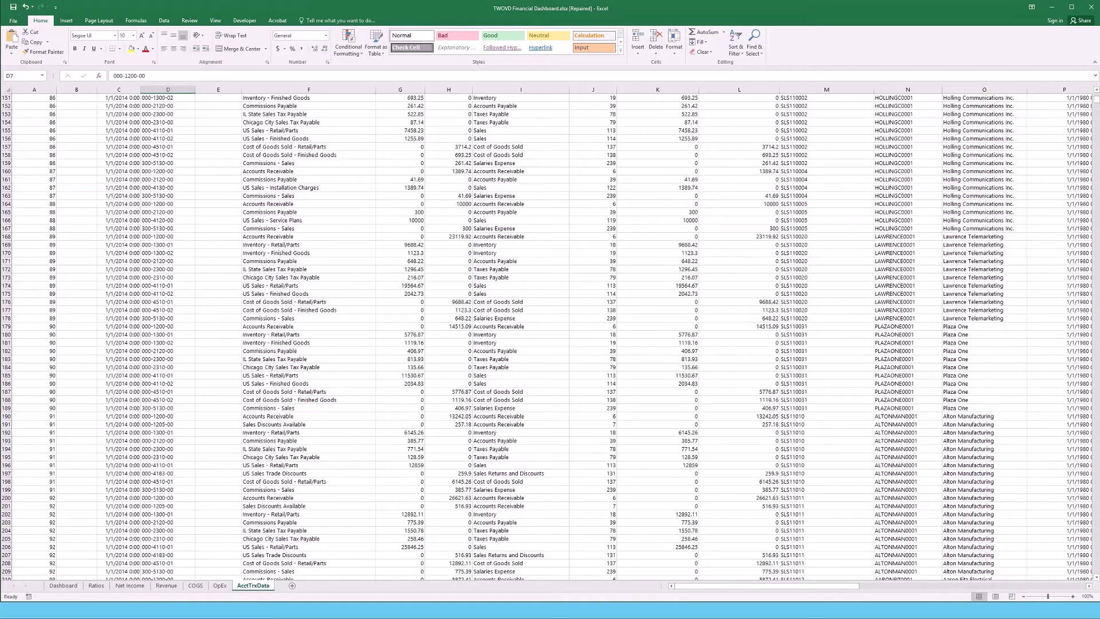
Step: Step back through the Financial Dashboard sheets to Revenue, then Net Income
key(ctrl+Page_Up)
key(ctrl+Page_Up)
key(ctrl+Page_Up)
key(ctrl+Page_Up)
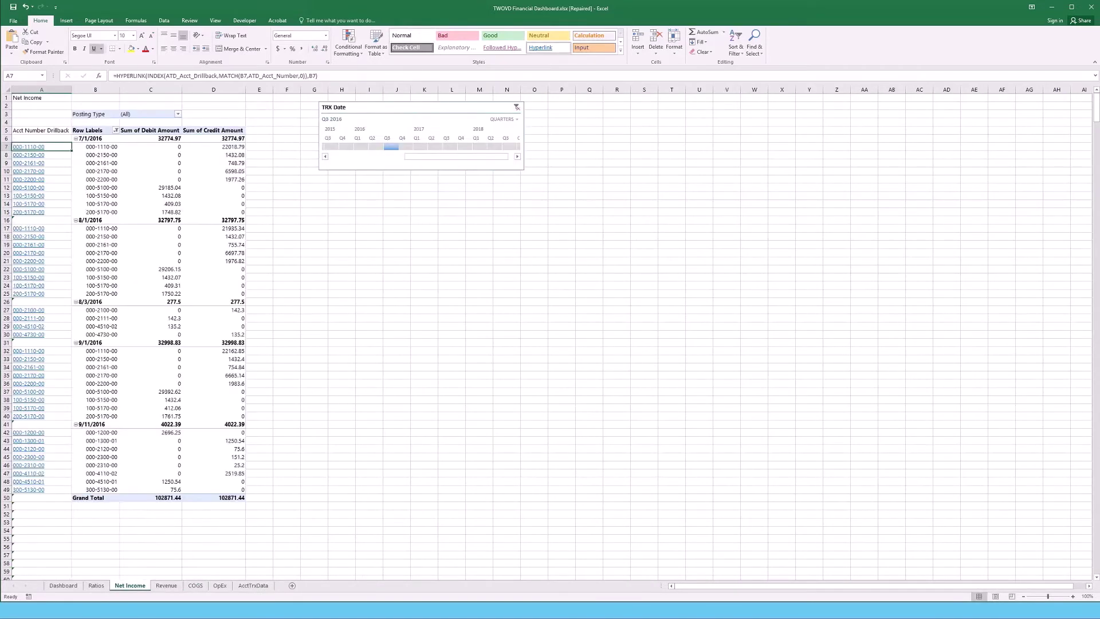
key(ctrl+Page_Up)
key(ctrl+Page_Up)
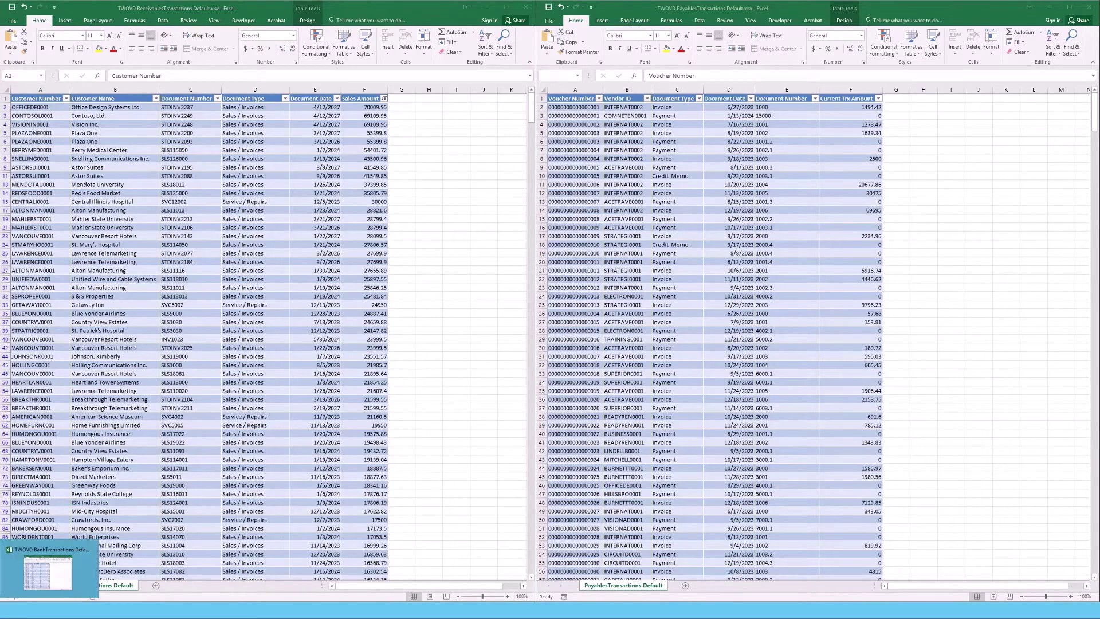
Step: Bring the BankTransactions workbook to the front from the taskbar
click(49, 568)
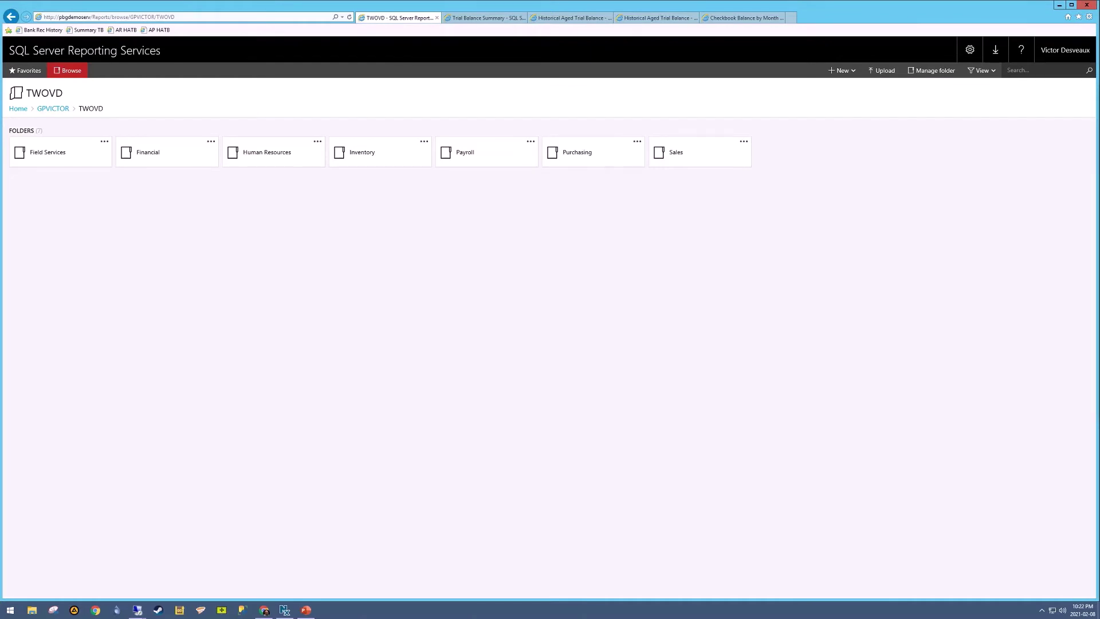
Step: Open the TWOVD Financial folder, then switch to the Trial Balance Summary report
click(148, 152)
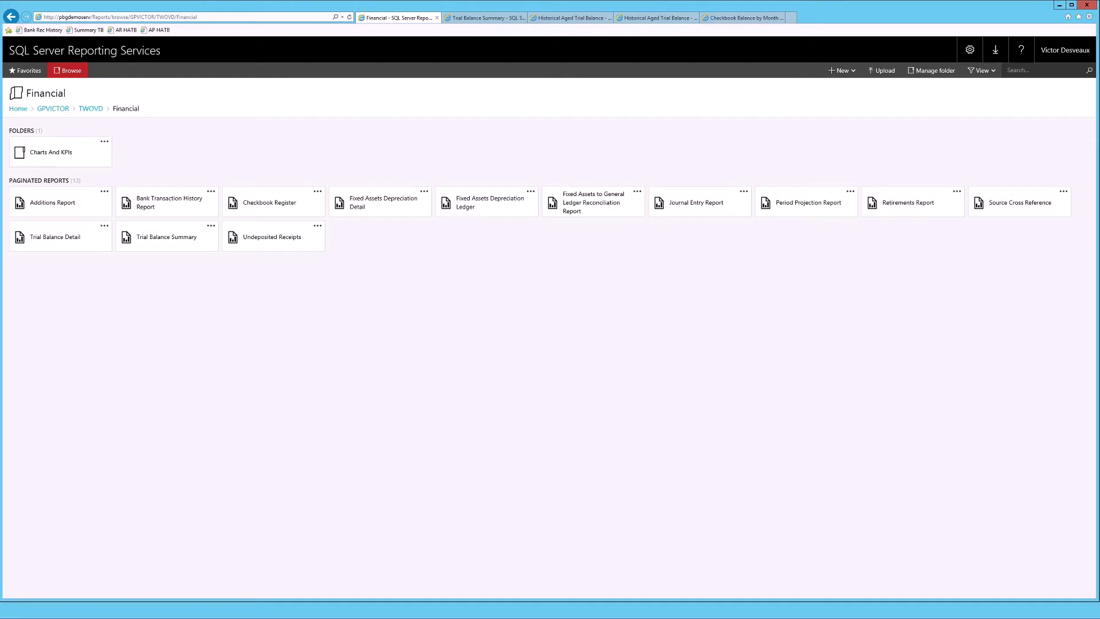
key(ctrl+Tab)
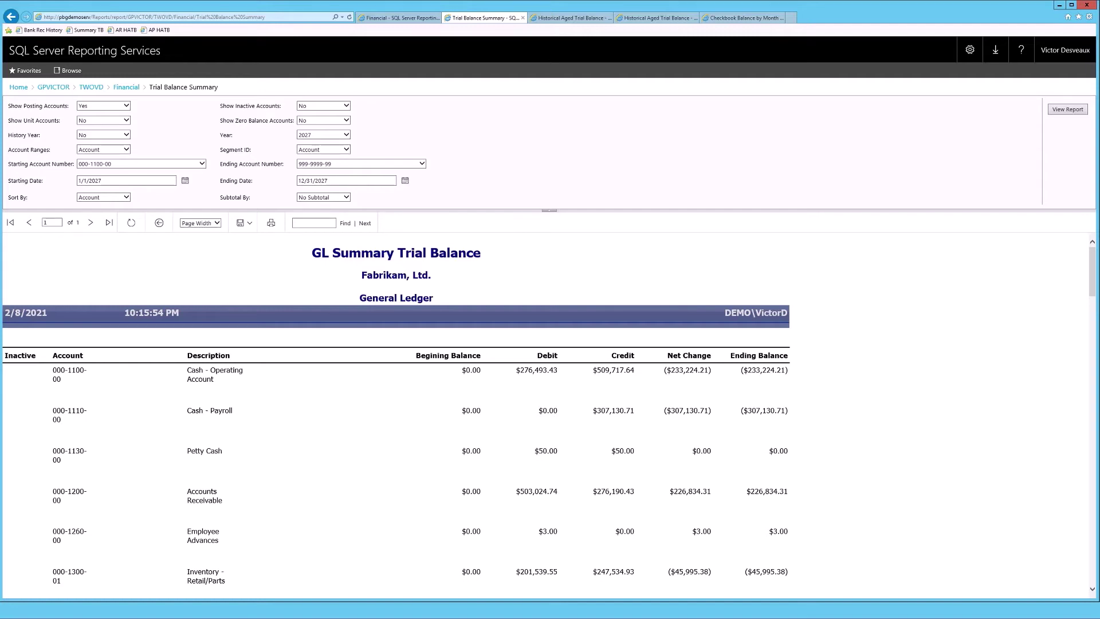
Step: Show the Trial Balance Summary's export formats, then switch to the Sales Historical Aged Trial Balance
click(244, 222)
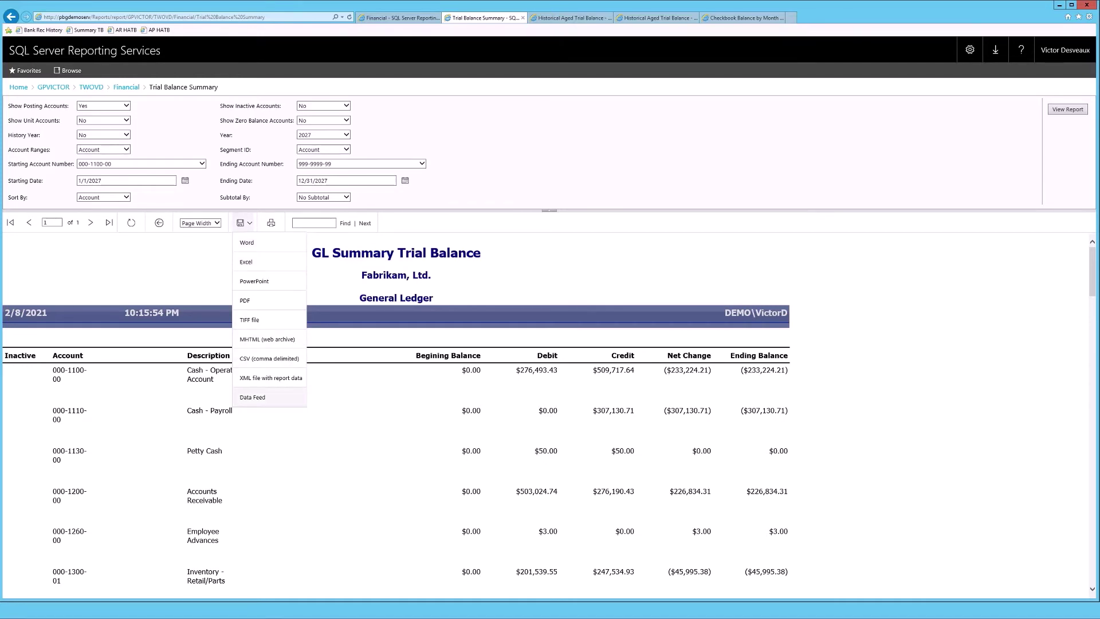
key(ctrl+Tab)
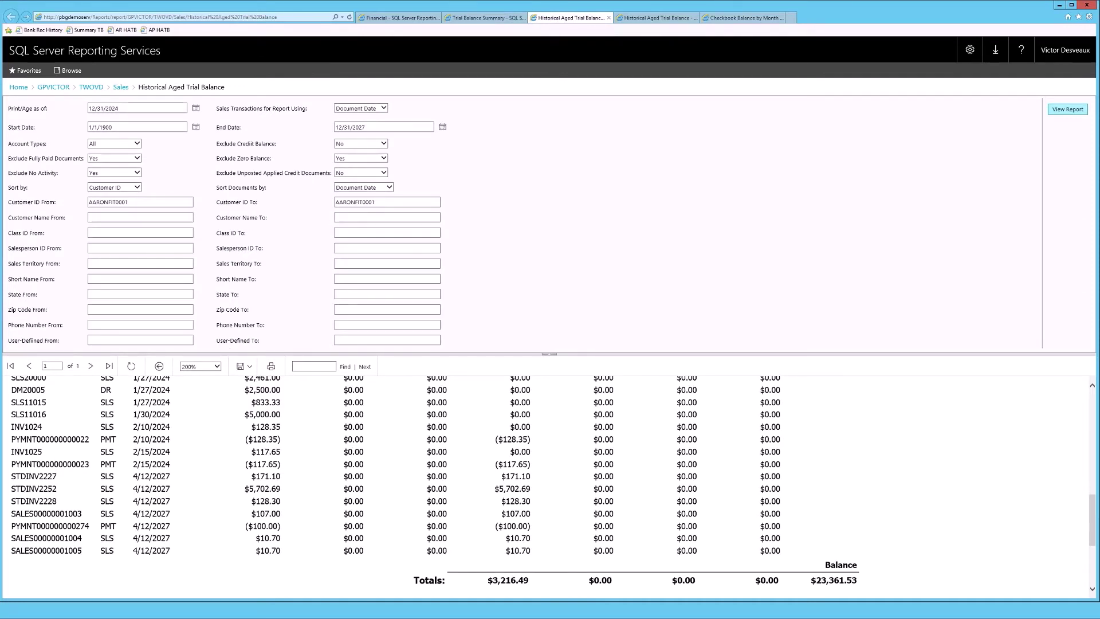
Step: Flip between the Purchasing and Sales aged trial balances and scroll through the Sales report
key(ctrl+Tab)
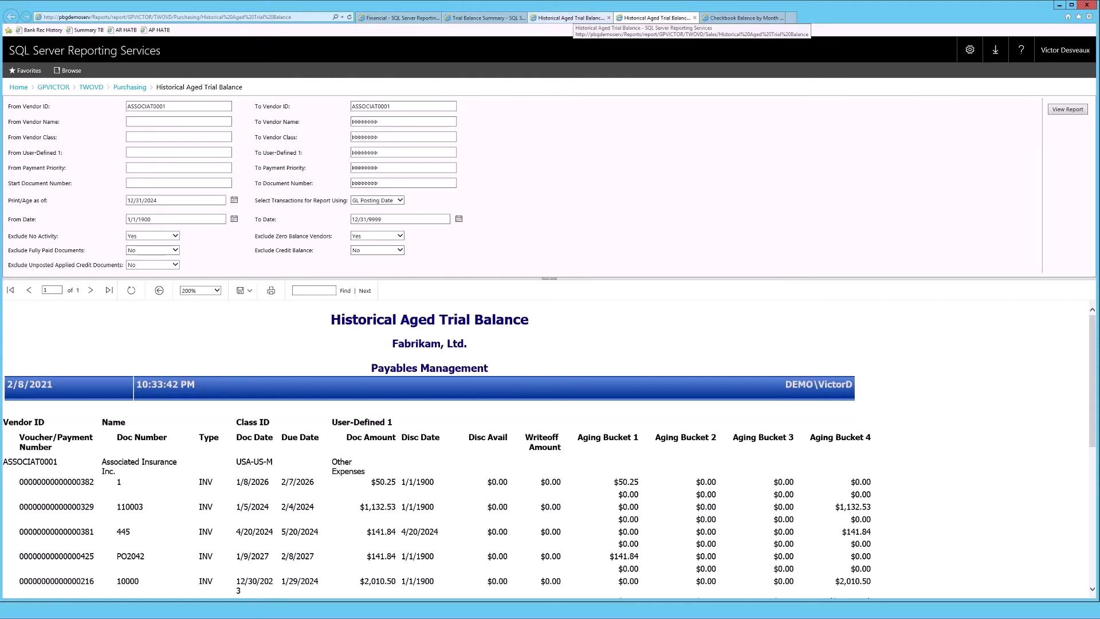
click(570, 17)
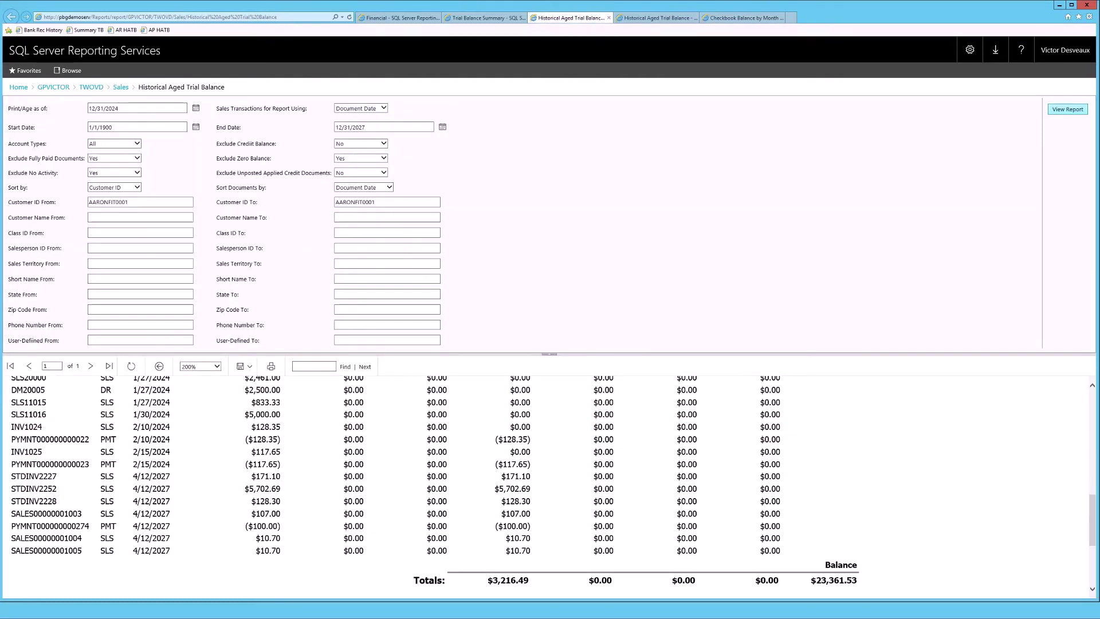
key(Tab)
scroll(436, 487, down, 2)
scroll(435, 487, down, 1)
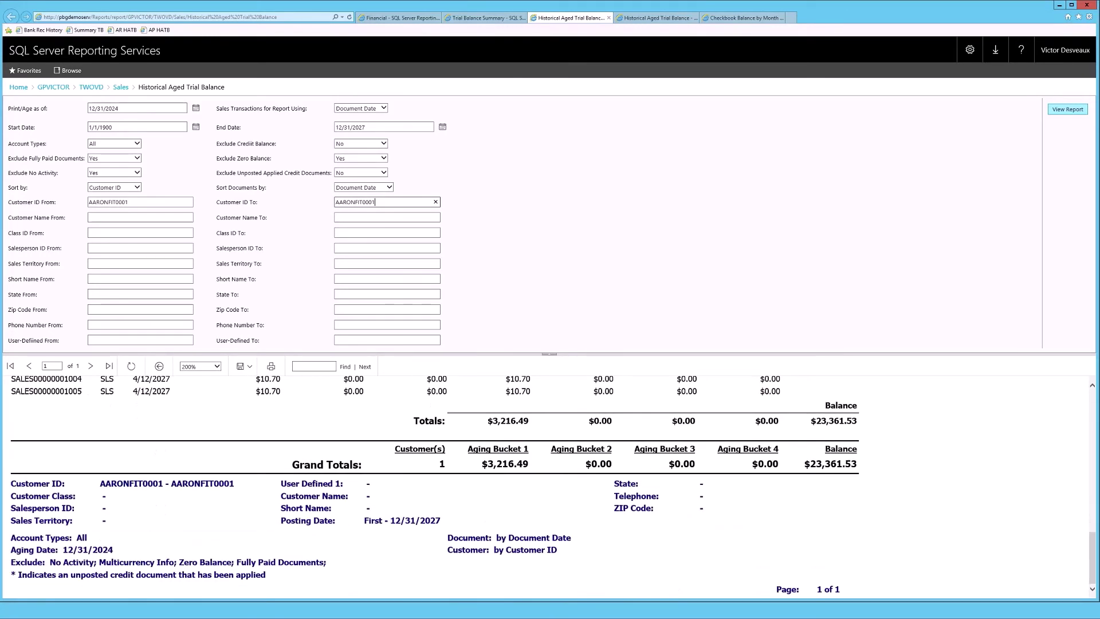
scroll(435, 487, up, 4)
Step: Scroll through the Purchasing aged trial balance's vendor totals, then return to the Financial folder
key(ctrl+Tab)
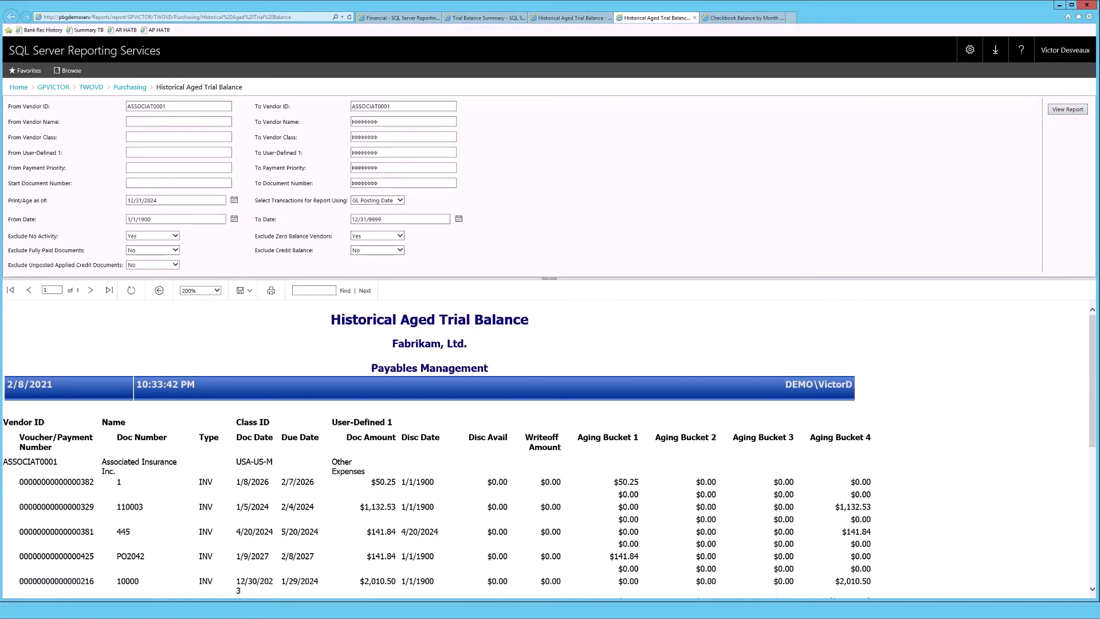
scroll(549, 447, down, 5)
scroll(549, 447, down, 5)
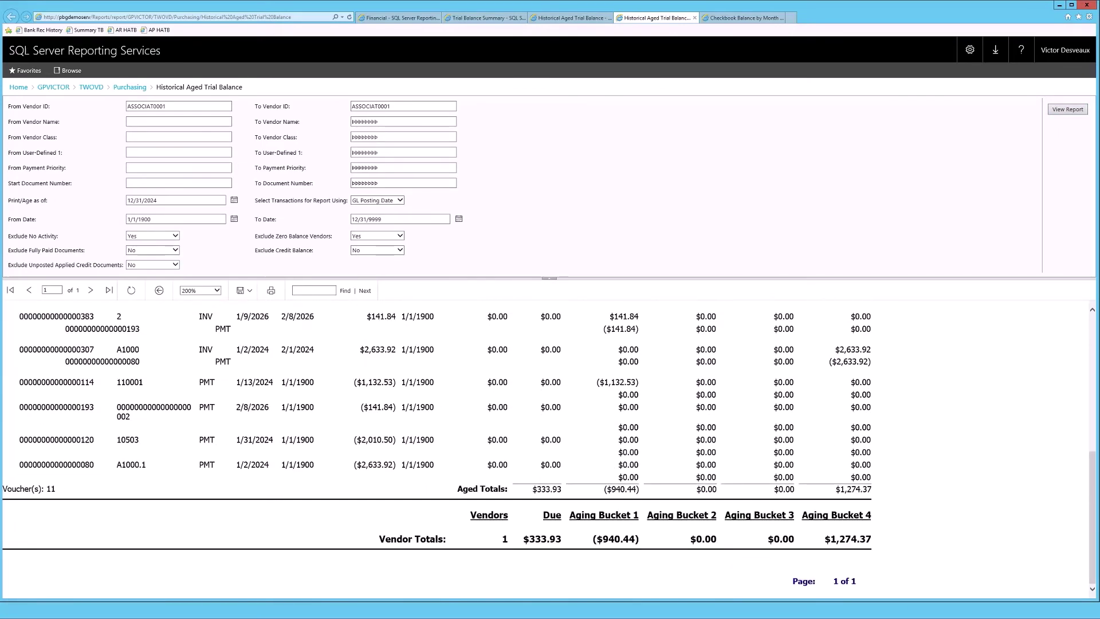
key(ctrl+Tab)
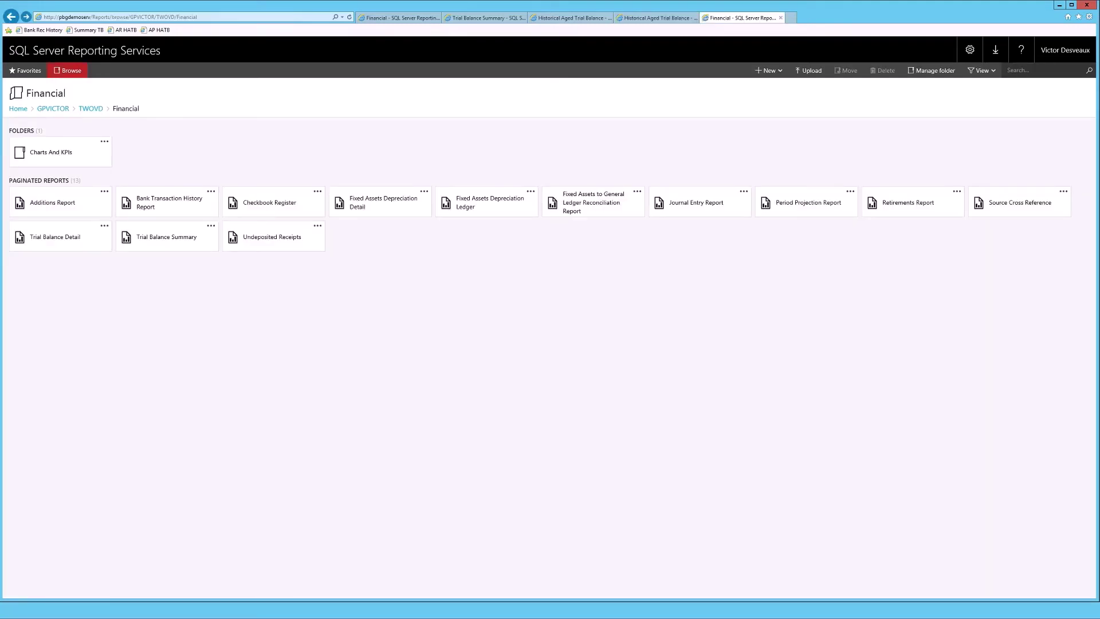
Step: Run Charts And KPIs' Checkbook Balance by Month for User Date 12/31/2024 at 200% zoom
click(52, 152)
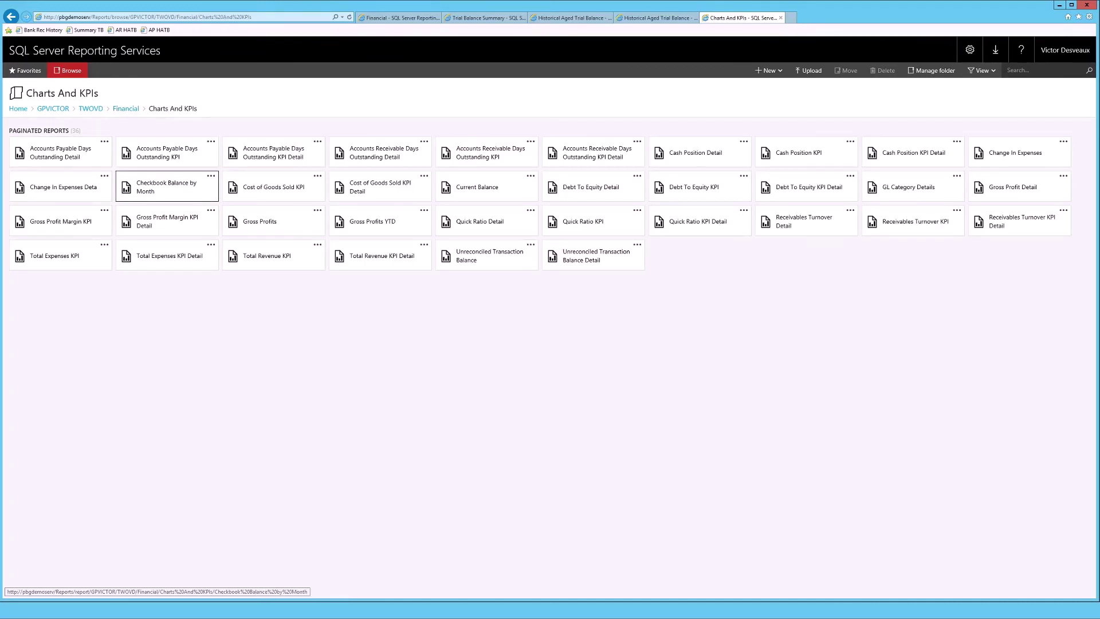
click(167, 186)
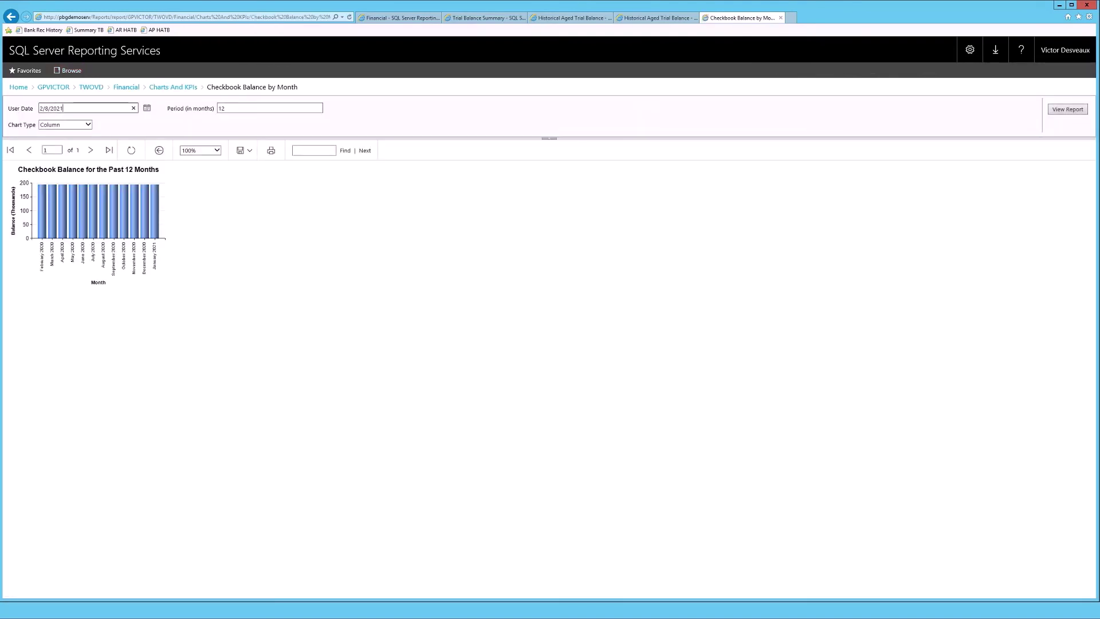
key(ctrl+a)
text(12/31/2024)
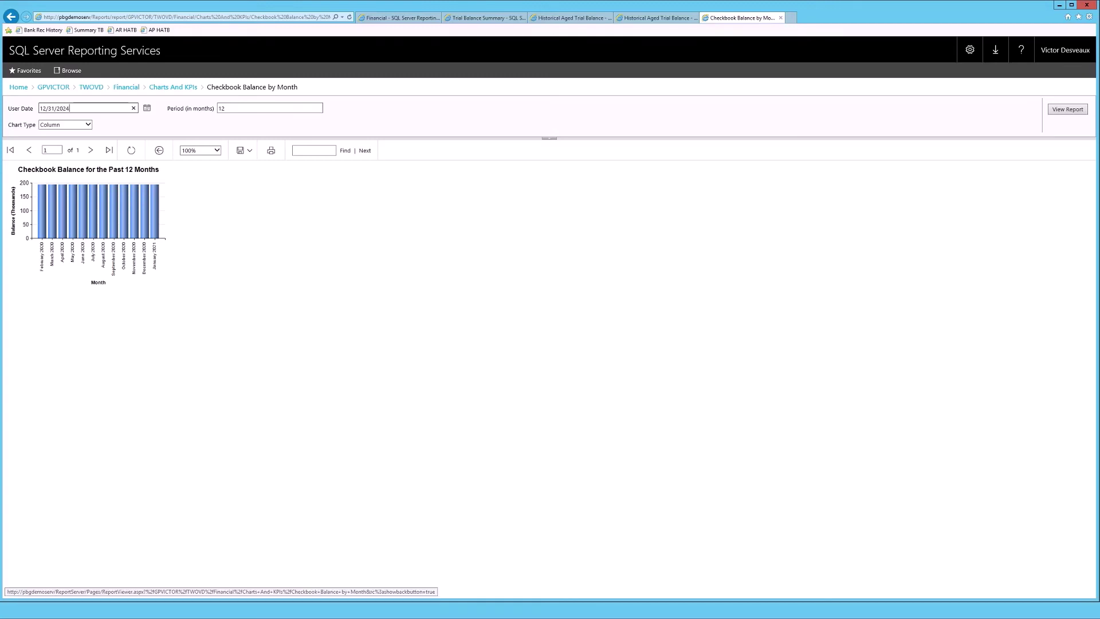
key(Return)
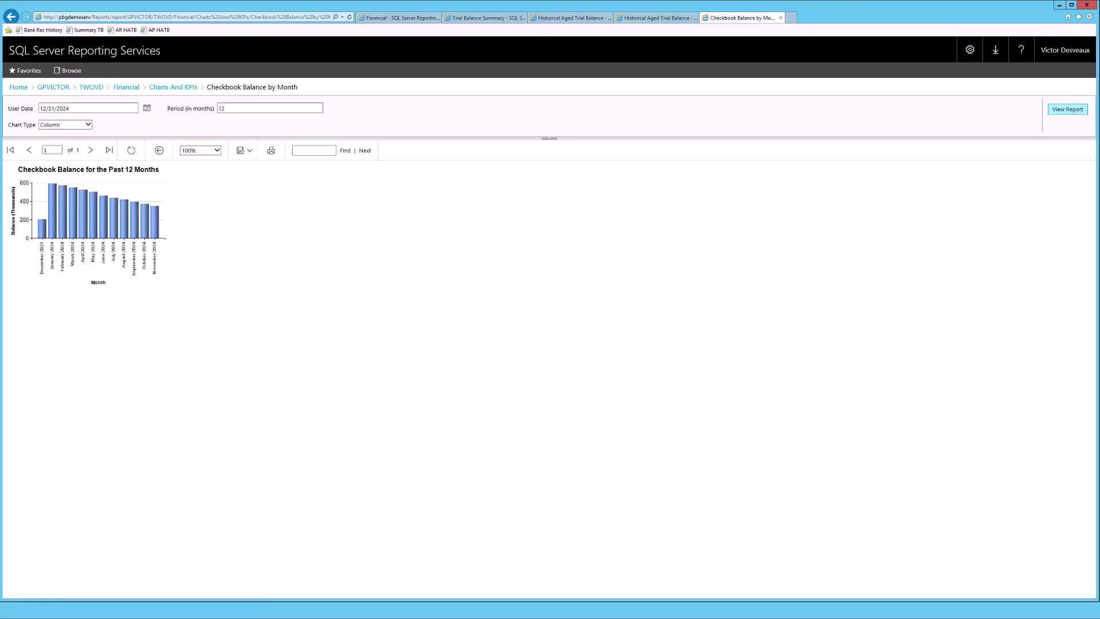
click(200, 150)
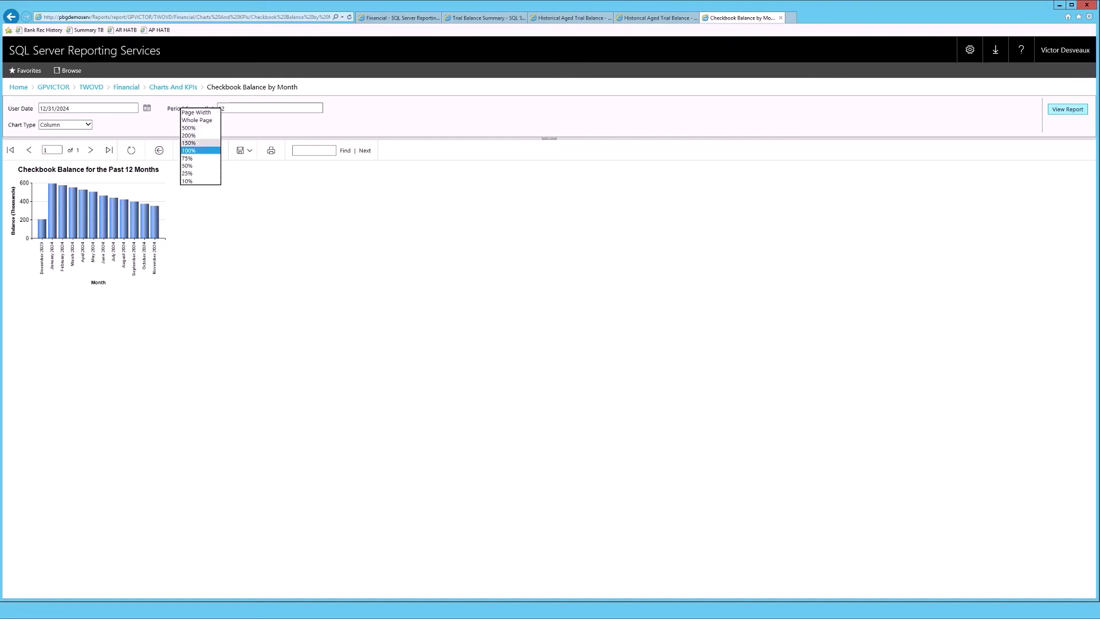
click(195, 135)
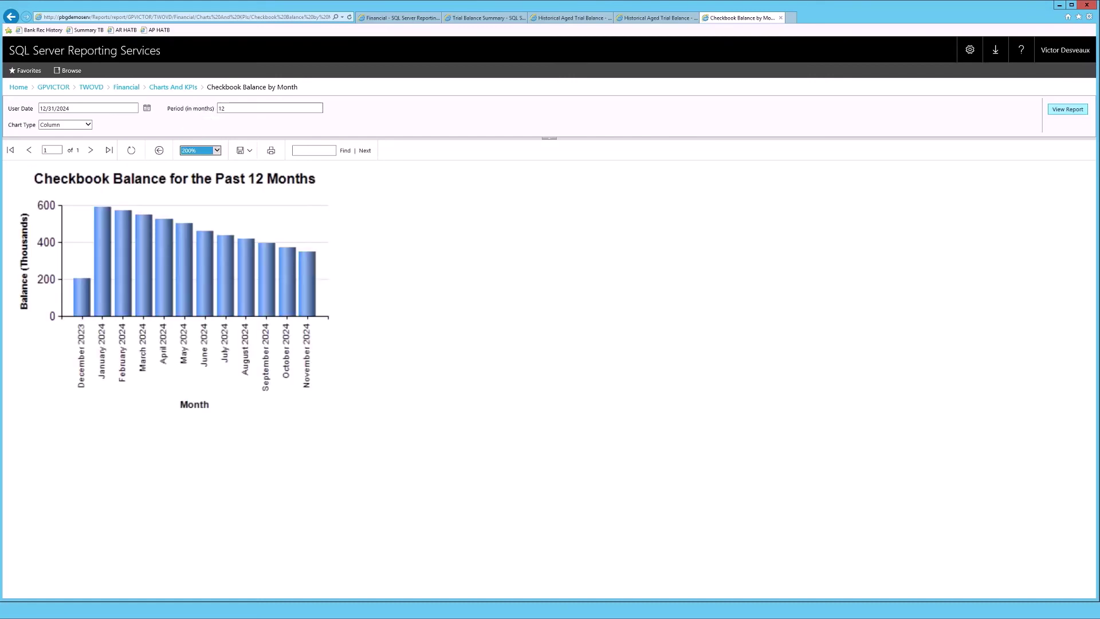